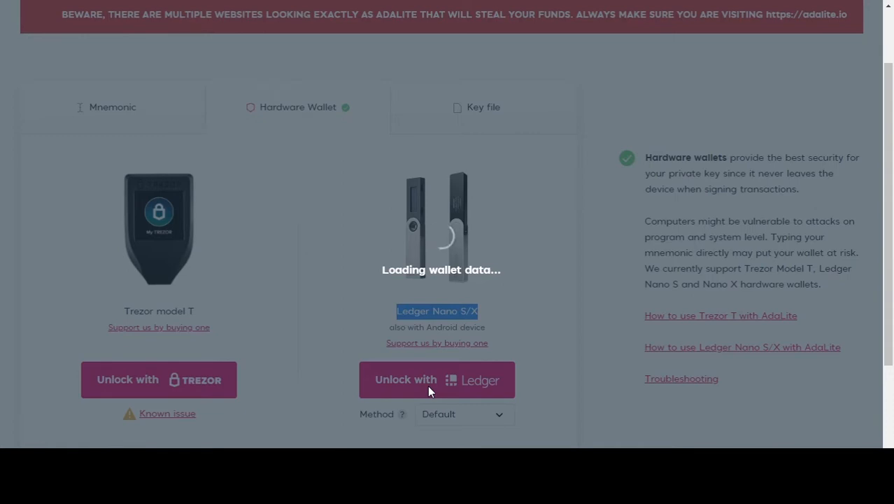
- Look through the AdaLite News announcements and close them
{"action": "scroll", "coordinate": [450, 283], "scroll_direction": "up", "scroll_amount": 2}
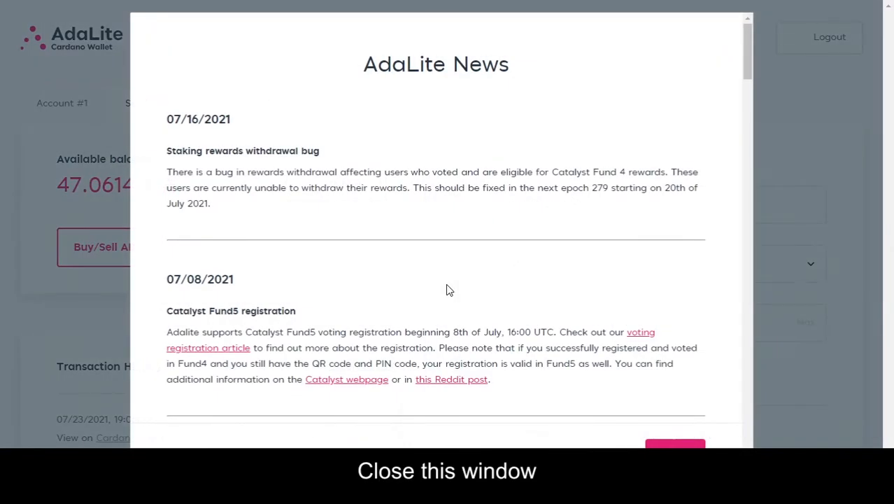
{"action": "scroll", "coordinate": [569, 361], "scroll_direction": "down", "scroll_amount": 5}
{"action": "scroll", "coordinate": [576, 374], "scroll_direction": "down", "scroll_amount": 3}
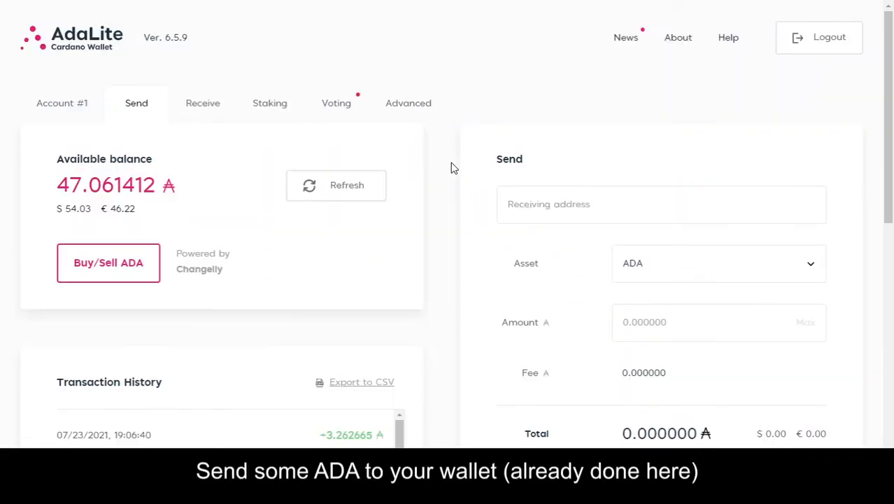
- Open the stake delegation form for Account #1 and highlight the ticker of the default pool
{"action": "left_click", "coordinate": [71, 107]}
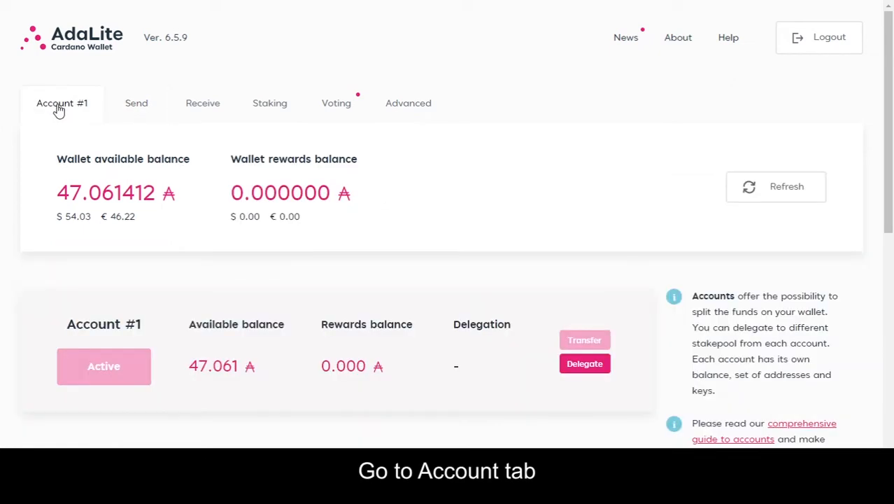
{"action": "scroll", "coordinate": [315, 277], "scroll_direction": "down", "scroll_amount": 1}
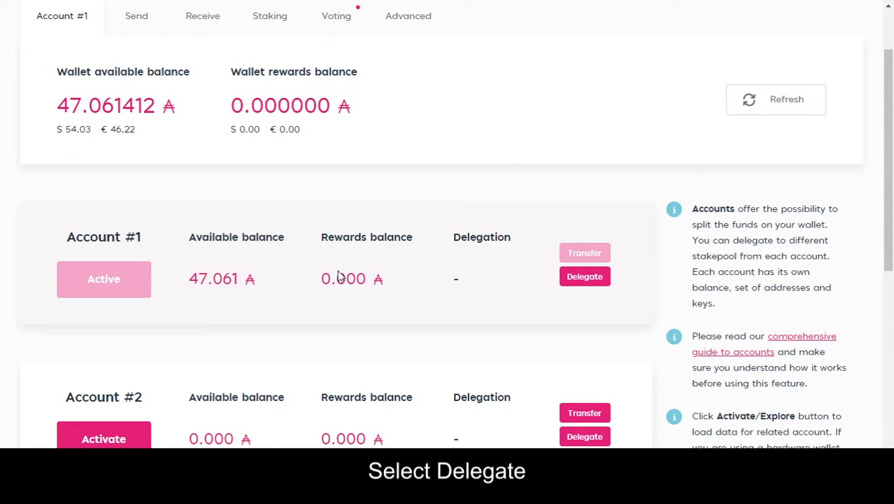
{"action": "left_click", "coordinate": [585, 278]}
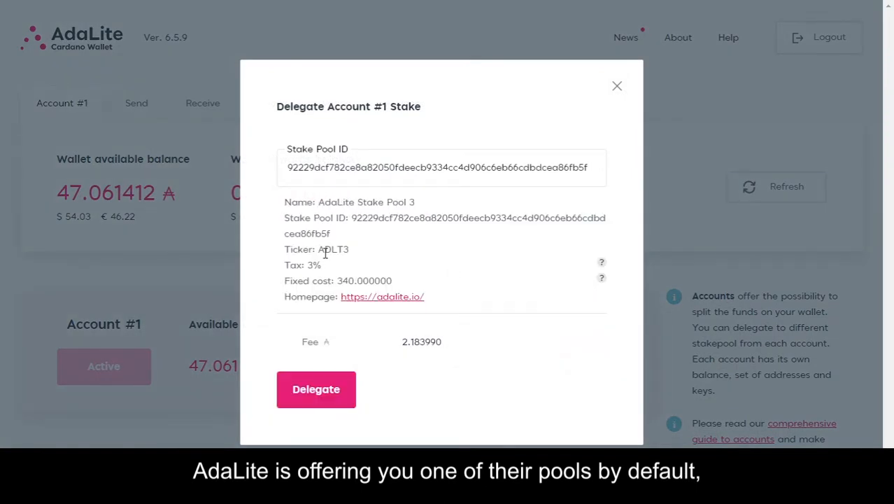
{"action": "left_click_drag", "start_coordinate": [286, 246], "coordinate": [364, 254]}
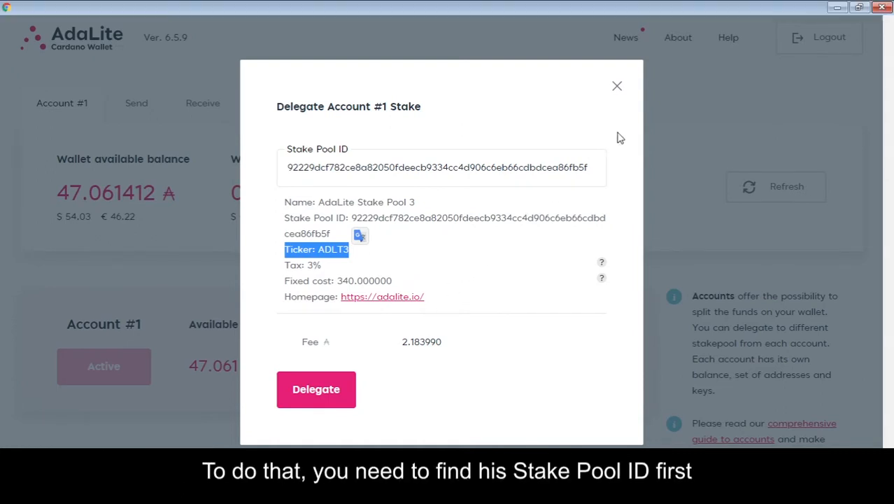
- Leave full screen and open adapools.org in a new browser tab
{"action": "key", "text": "F11"}
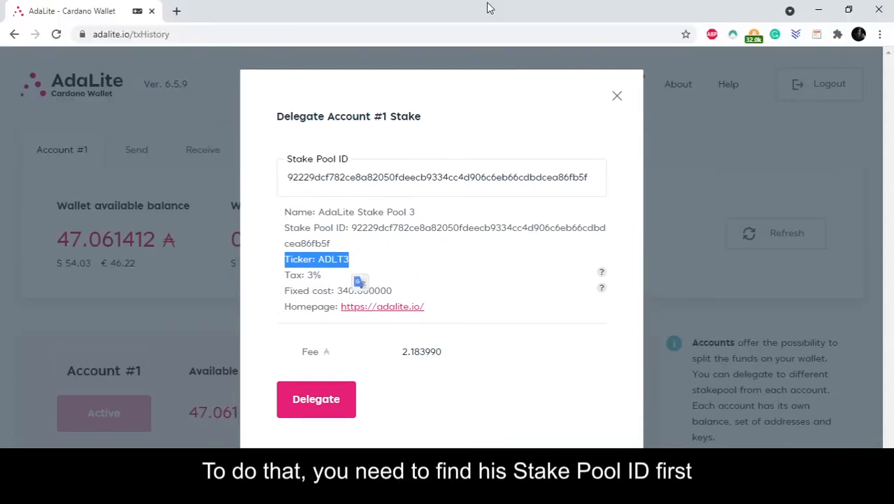
{"action": "left_click", "coordinate": [176, 11]}
{"action": "type", "text": "adapools.org"}
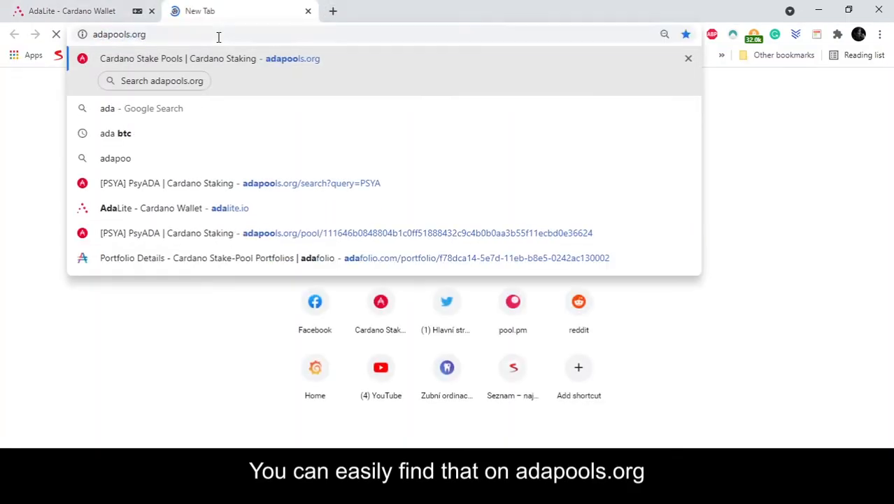
{"action": "key", "text": "Return"}
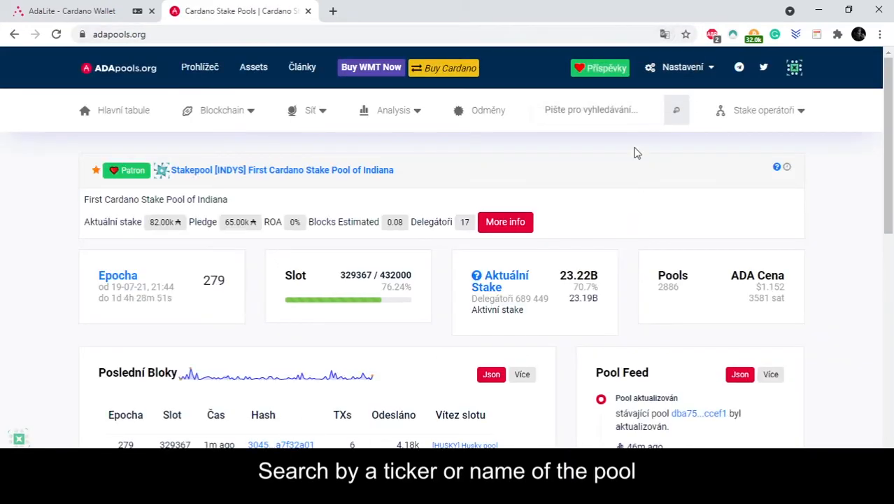
- Search the adapools.org site for the stake pool with the ticker psya
{"action": "left_click", "coordinate": [609, 118]}
{"action": "type", "text": "PSYA"}
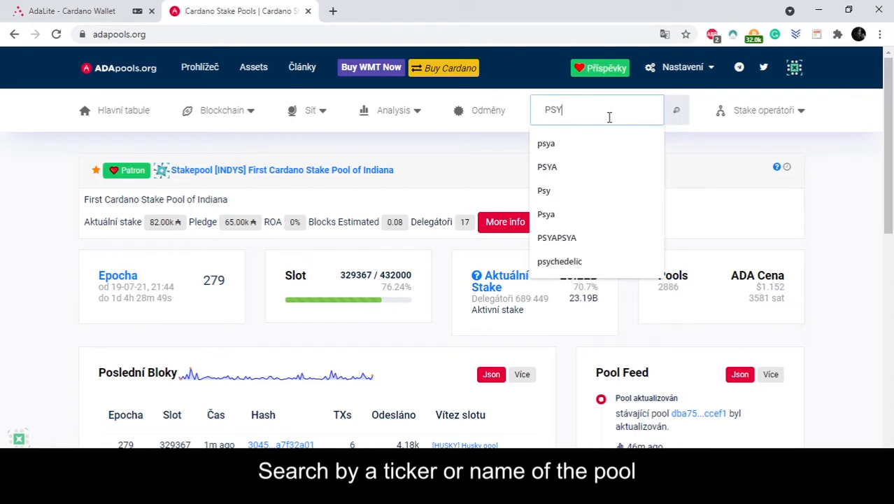
{"action": "left_click", "coordinate": [552, 148]}
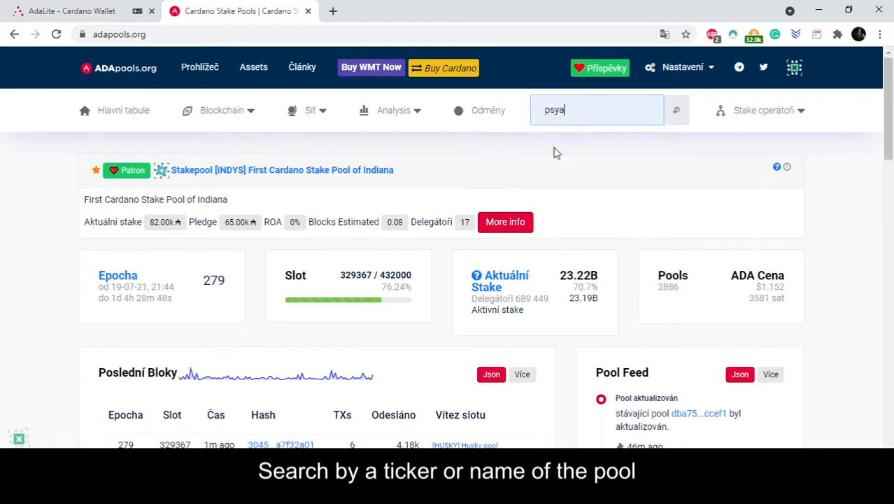
{"action": "left_click", "coordinate": [676, 110]}
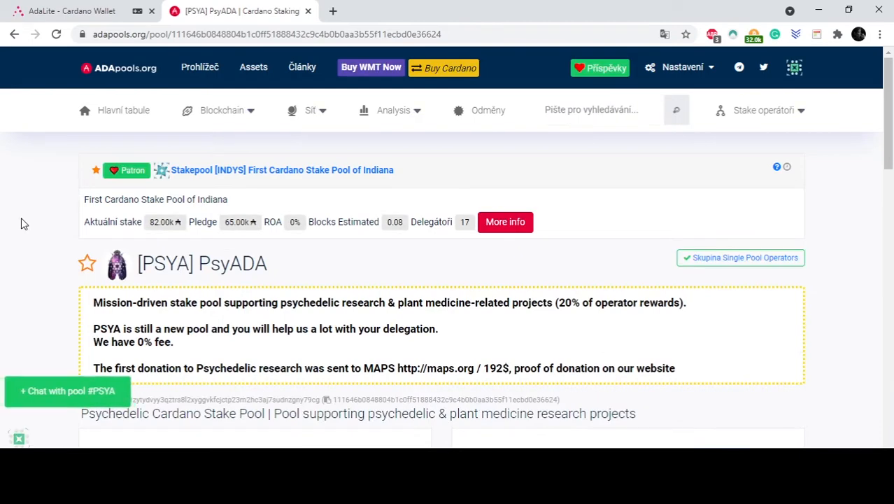
- Find the hexadecimal pool ID on the PsyADA pool page and copy it to the clipboard
{"action": "scroll", "coordinate": [21, 222], "scroll_direction": "down", "scroll_amount": 2}
{"action": "scroll", "coordinate": [21, 222], "scroll_direction": "down", "scroll_amount": 2}
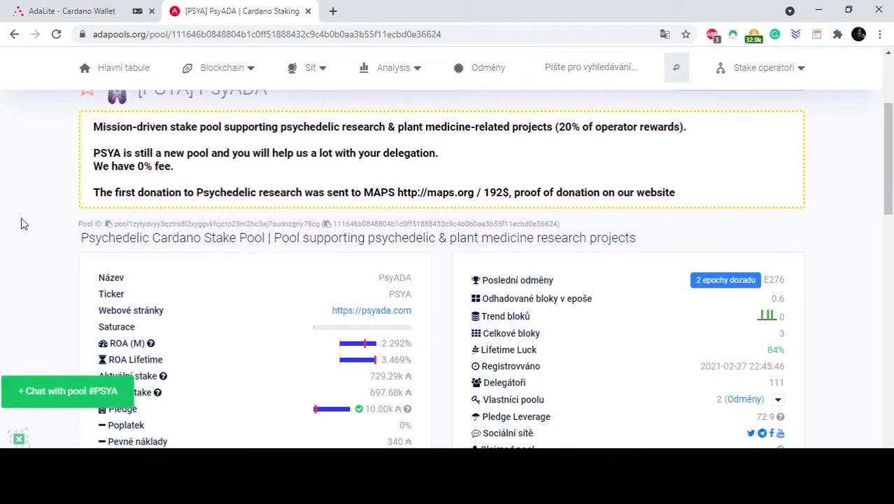
{"action": "scroll", "coordinate": [21, 222], "scroll_direction": "up", "scroll_amount": 2}
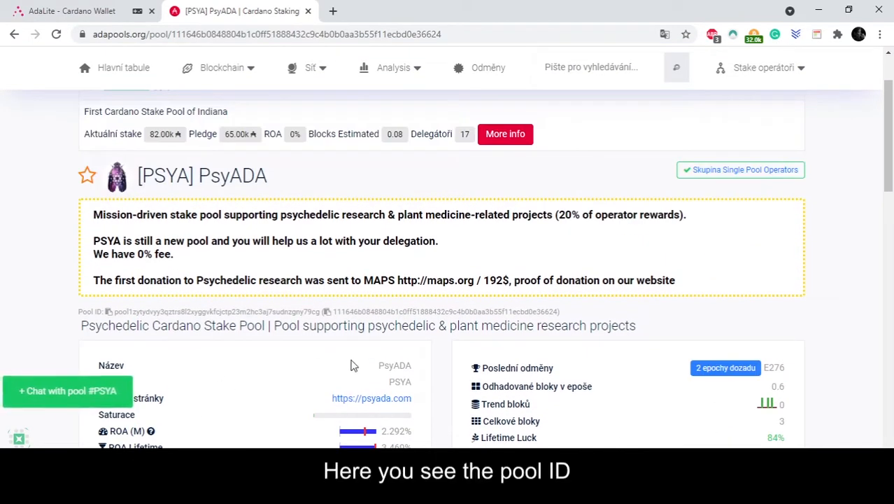
{"action": "left_click_drag", "start_coordinate": [334, 310], "coordinate": [559, 311]}
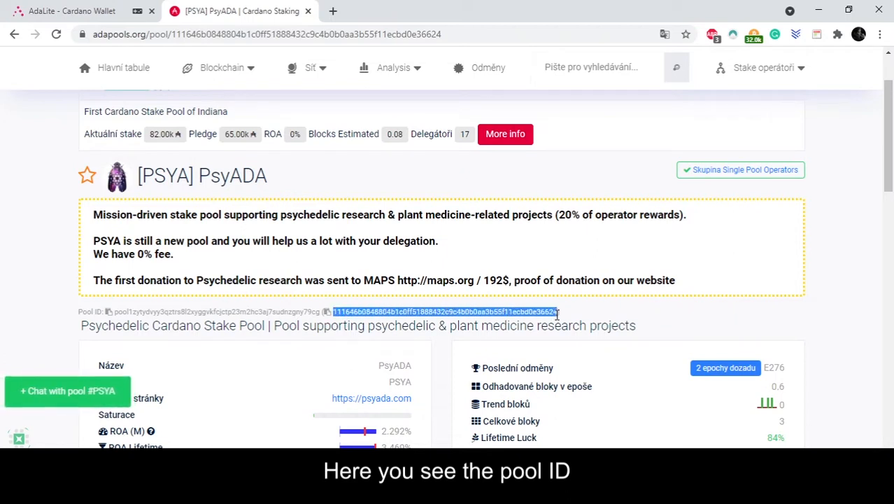
{"action": "left_click", "coordinate": [326, 312]}
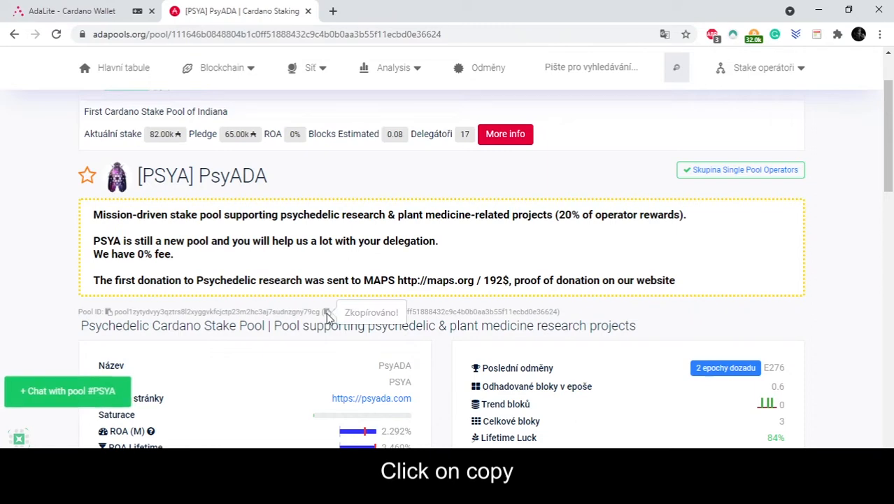
- Back in the AdaLite delegation form, replace the Stake Pool ID with the copied PsyADA ID and check the pool details
{"action": "left_click", "coordinate": [103, 11]}
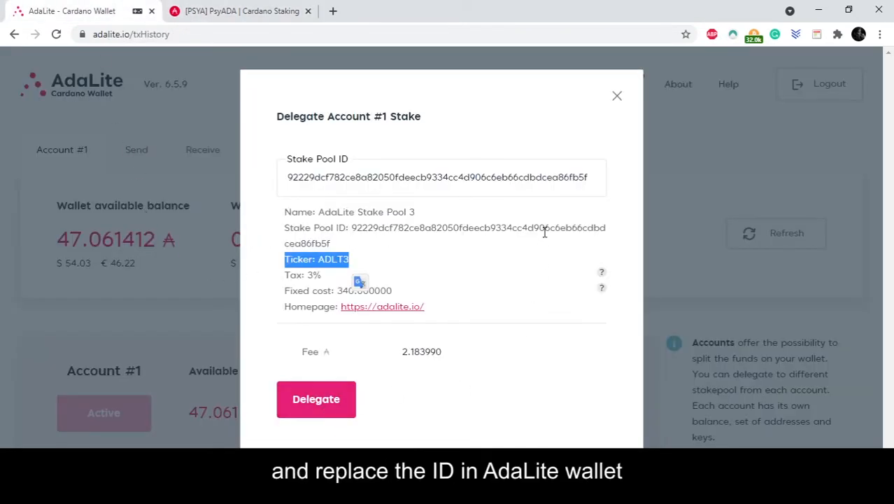
{"action": "left_click", "coordinate": [355, 178]}
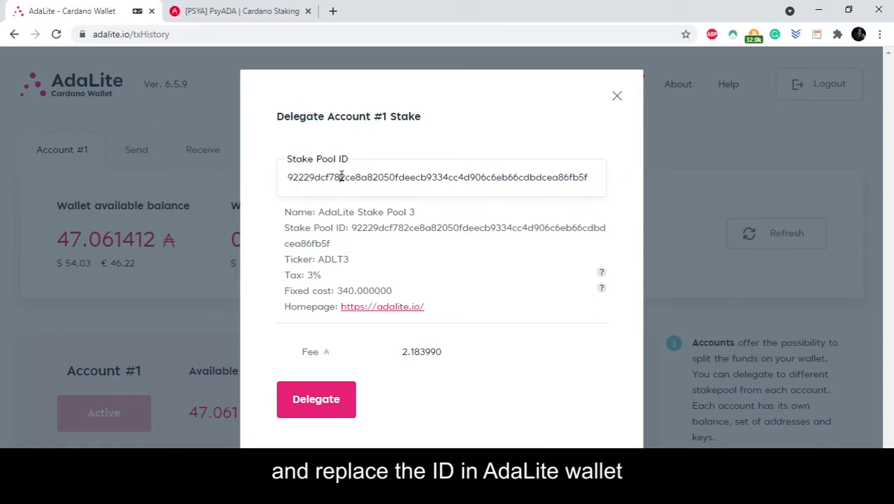
{"action": "double_click", "coordinate": [342, 177]}
{"action": "key", "text": "ctrl+v"}
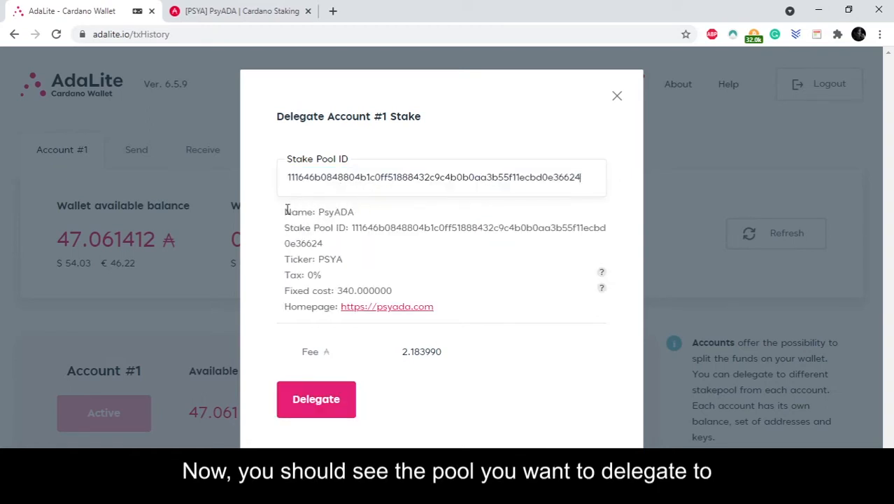
{"action": "left_click_drag", "start_coordinate": [283, 210], "coordinate": [362, 261]}
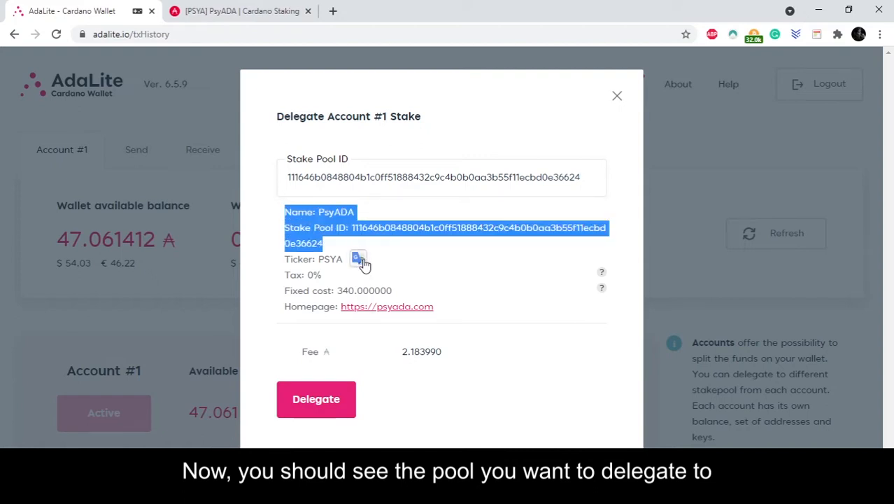
- Submit the delegation of Account #1 to PsyADA, review its deposit and fee, and confirm the transaction
{"action": "left_click", "coordinate": [337, 402]}
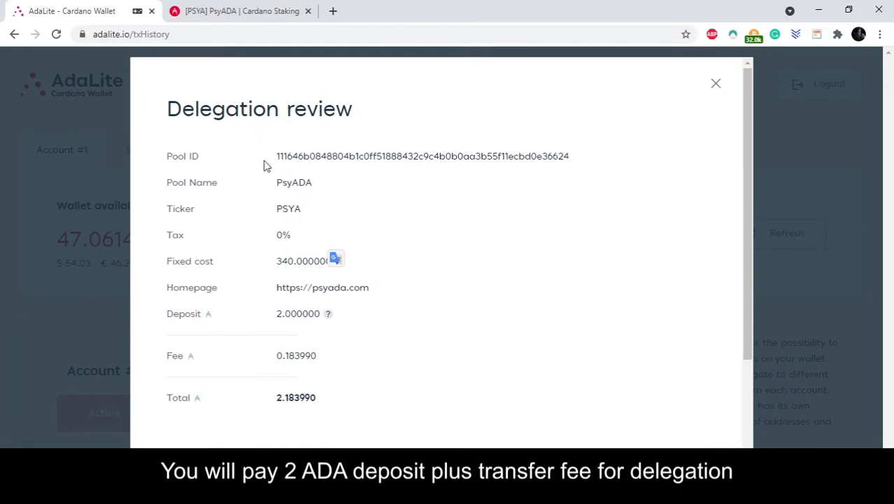
{"action": "scroll", "coordinate": [264, 165], "scroll_direction": "down", "scroll_amount": 2}
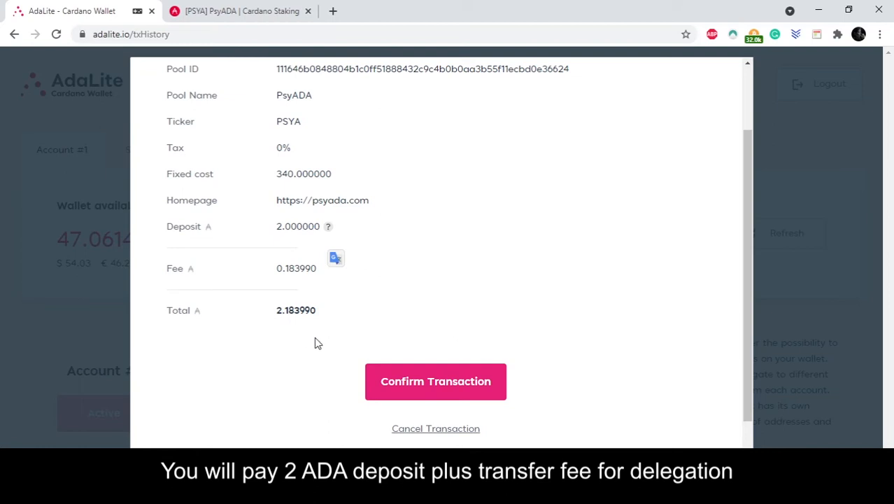
{"action": "scroll", "coordinate": [325, 343], "scroll_direction": "down", "scroll_amount": 1}
{"action": "left_click", "coordinate": [440, 339]}
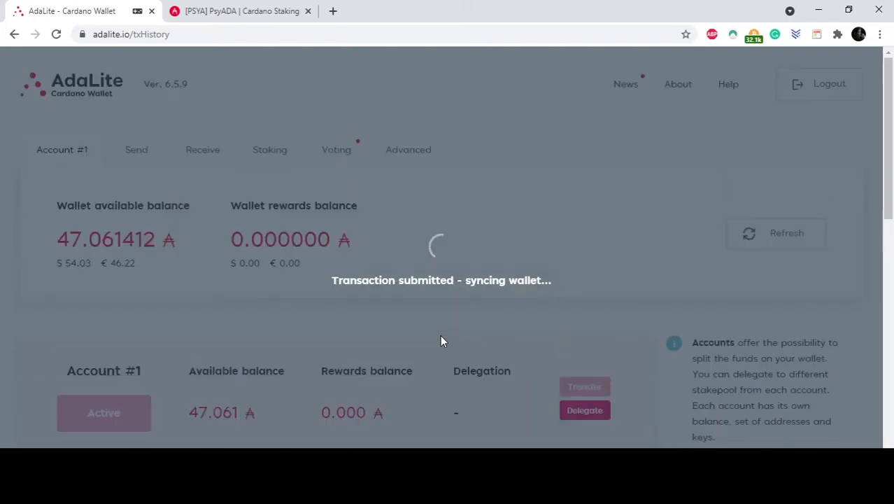
- Return to full screen and check the delegation shown for Account #1
{"action": "key", "text": "F11"}
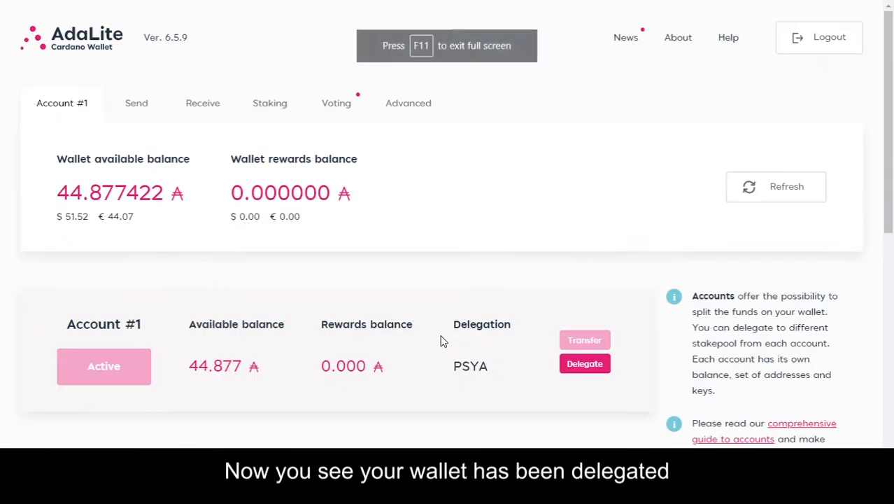
{"action": "scroll", "coordinate": [448, 369], "scroll_direction": "down", "scroll_amount": 1}
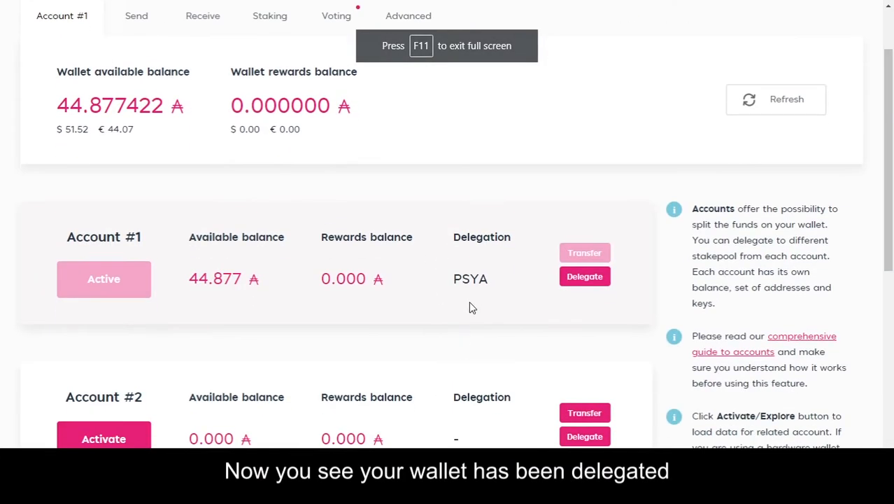
{"action": "double_click", "coordinate": [474, 281]}
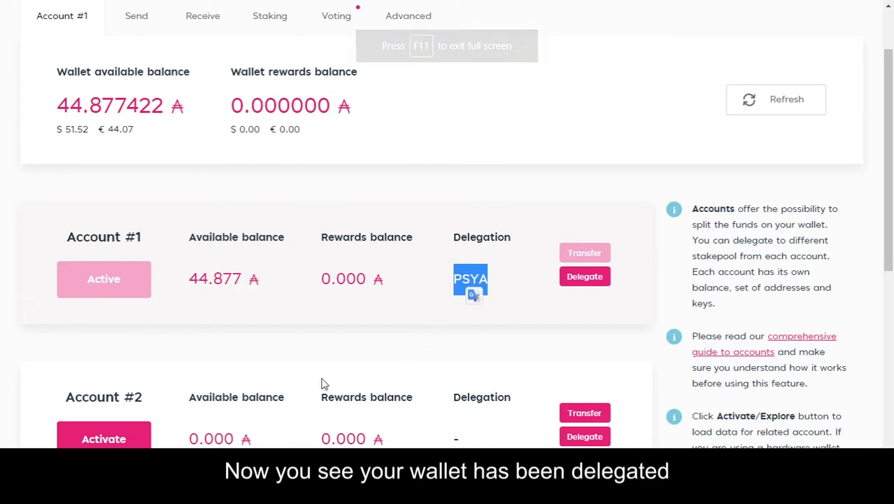
{"action": "left_click", "coordinate": [356, 351]}
{"action": "scroll", "coordinate": [240, 356], "scroll_direction": "up", "scroll_amount": 1}
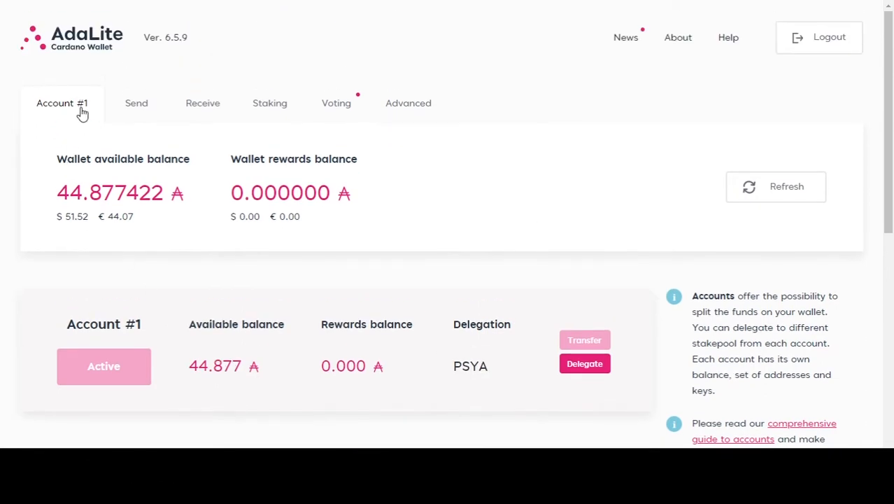
- Activate Account #2 and open the funds transfer form from the Account #1 entry
{"action": "scroll", "coordinate": [112, 361], "scroll_direction": "down", "scroll_amount": 1}
{"action": "left_click", "coordinate": [114, 440]}
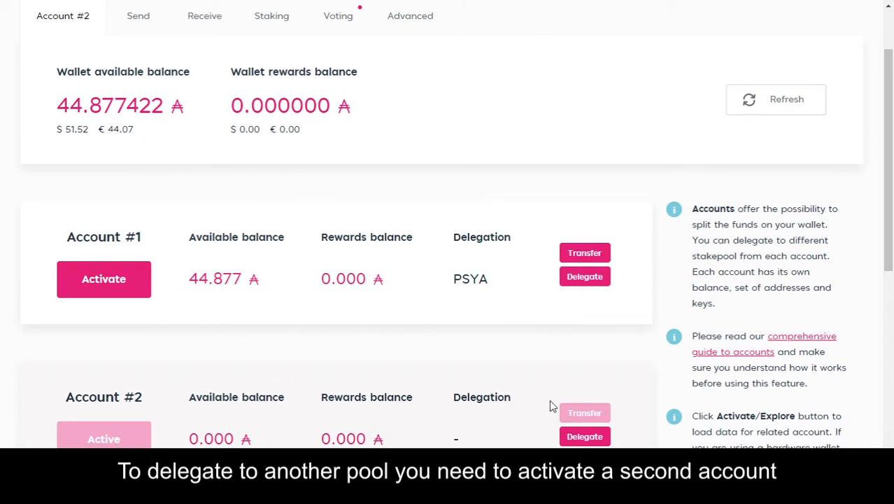
{"action": "left_click", "coordinate": [585, 253]}
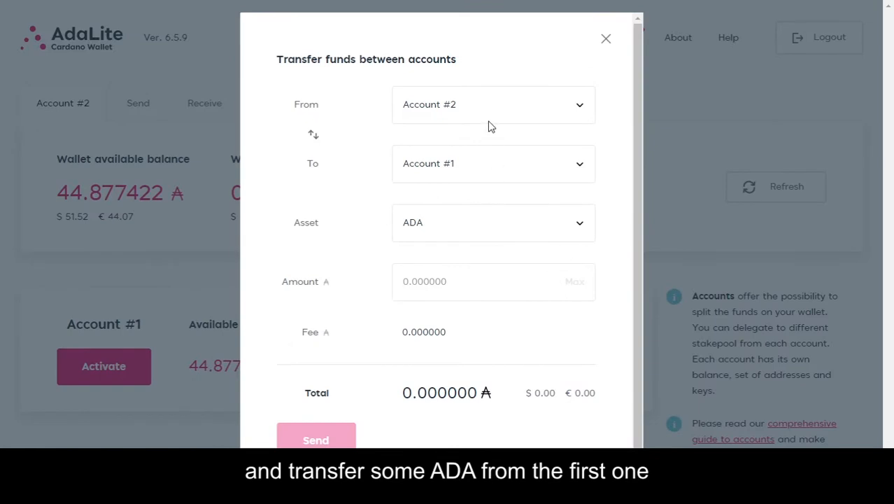
- Set up a transfer of 20 ADA from Account #1 to Account #2
{"action": "left_click", "coordinate": [480, 100]}
{"action": "left_click", "coordinate": [475, 139]}
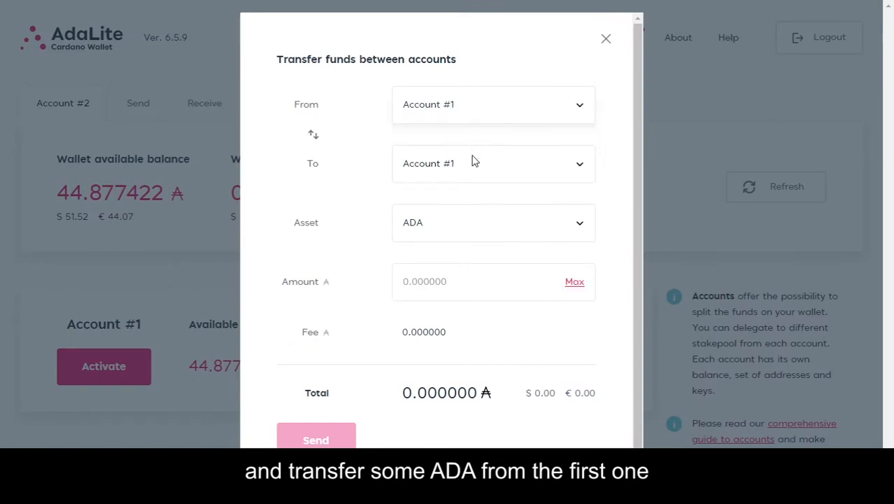
{"action": "left_click", "coordinate": [472, 163]}
{"action": "left_click", "coordinate": [449, 231]}
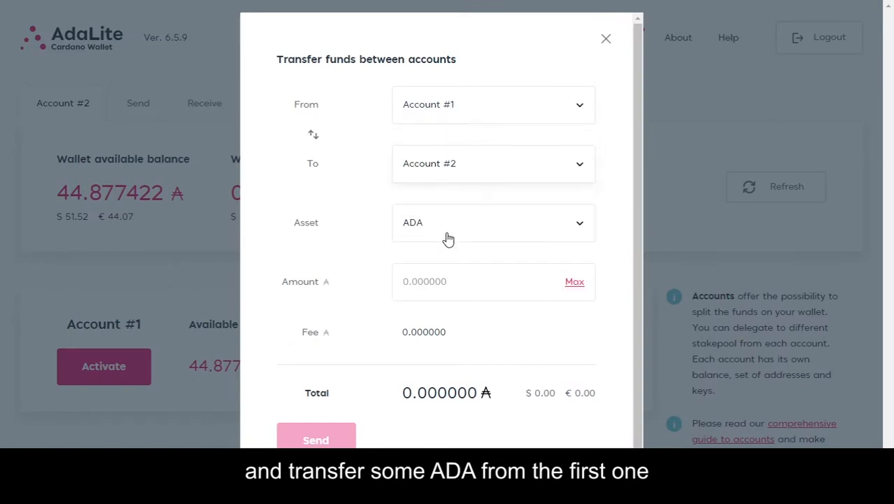
{"action": "left_click", "coordinate": [462, 282]}
{"action": "type", "text": "20"}
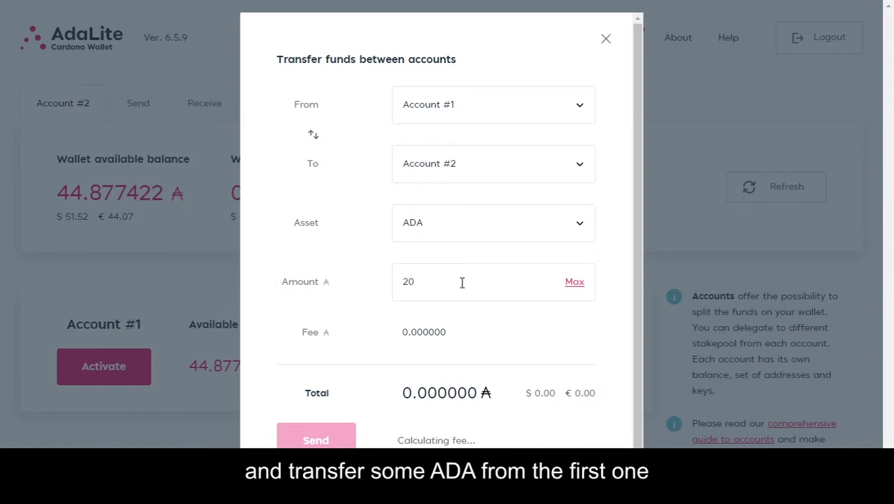
- Send the transfer between the accounts and confirm the transaction
{"action": "scroll", "coordinate": [525, 307], "scroll_direction": "down", "scroll_amount": 1}
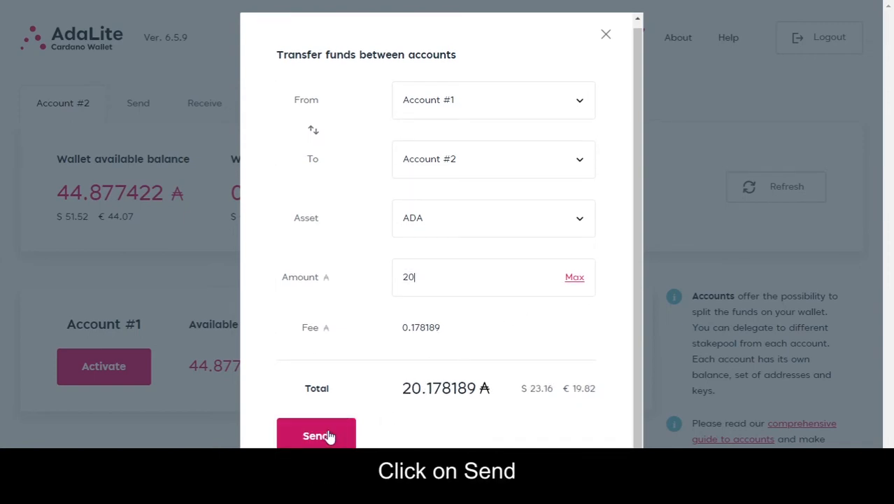
{"action": "left_click", "coordinate": [327, 436]}
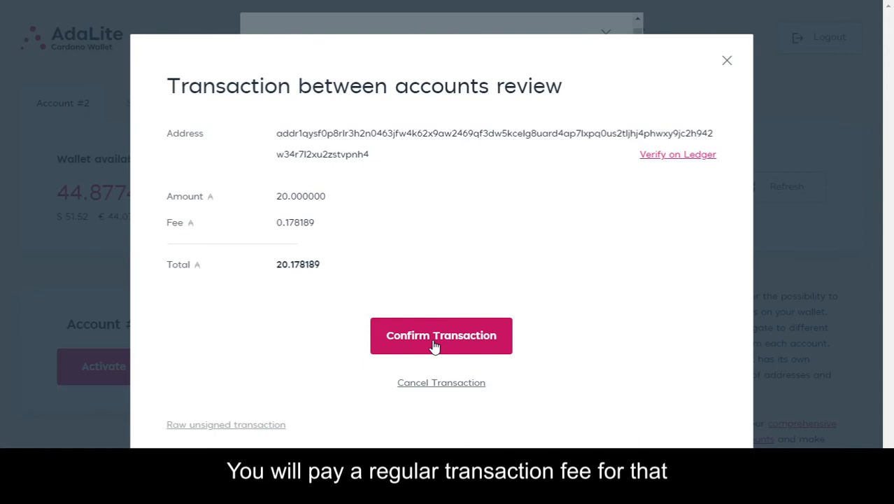
{"action": "left_click", "coordinate": [434, 341]}
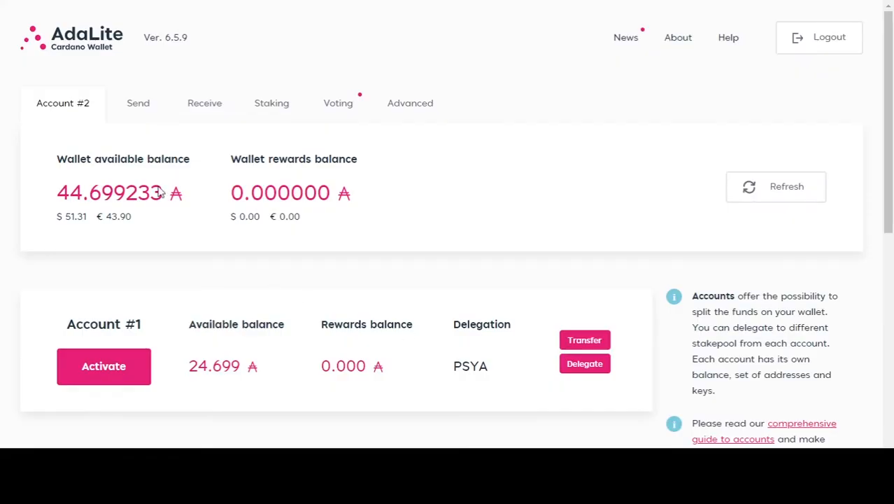
- Check the available balance and delegation shown for Account #2
{"action": "scroll", "coordinate": [69, 113], "scroll_direction": "down", "scroll_amount": 2}
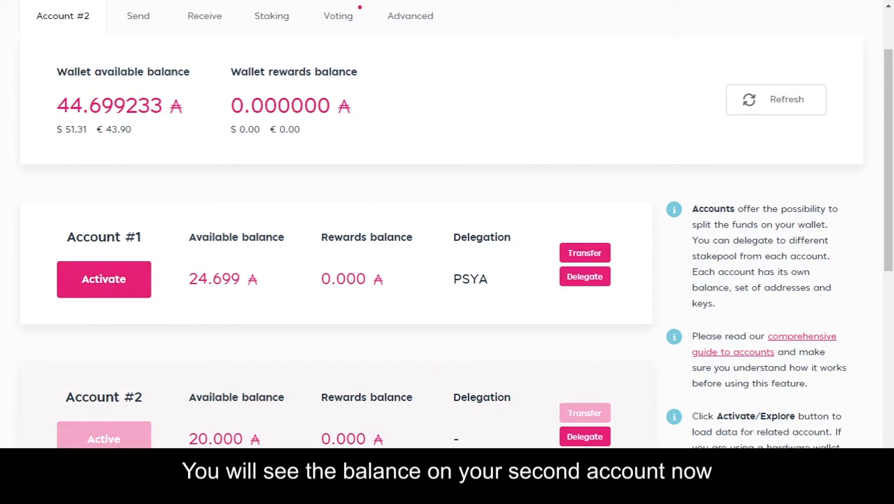
{"action": "double_click", "coordinate": [208, 439]}
{"action": "scroll", "coordinate": [529, 351], "scroll_direction": "down", "scroll_amount": 2}
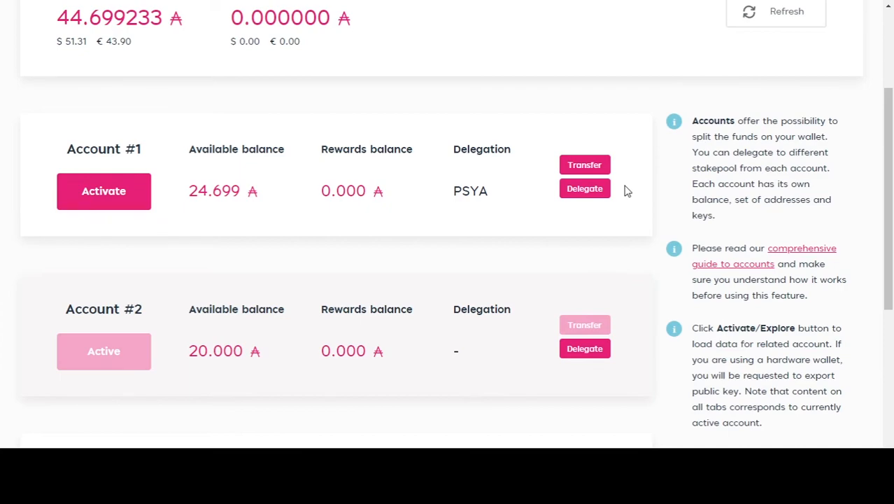
- Switch to adapools.org, search for the pool tts17 and copy its hexadecimal pool ID
{"action": "left_click", "coordinate": [242, 11]}
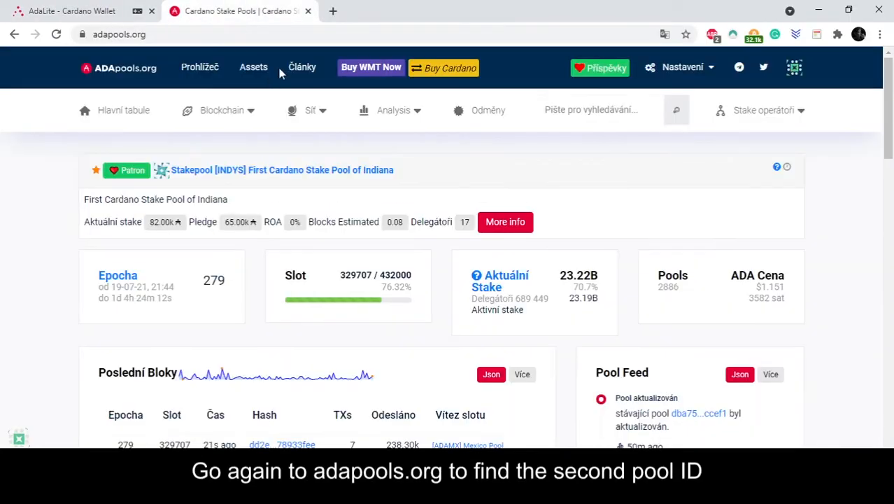
{"action": "left_click", "coordinate": [592, 112]}
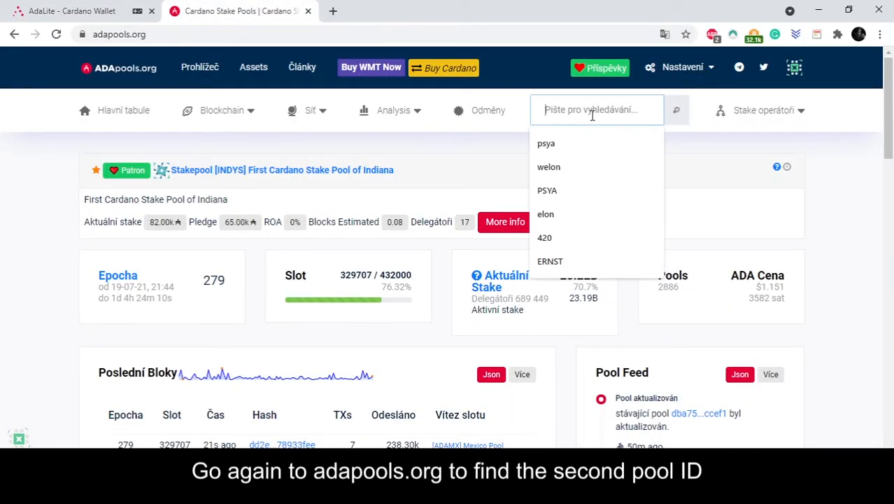
{"action": "type", "text": "tts1"}
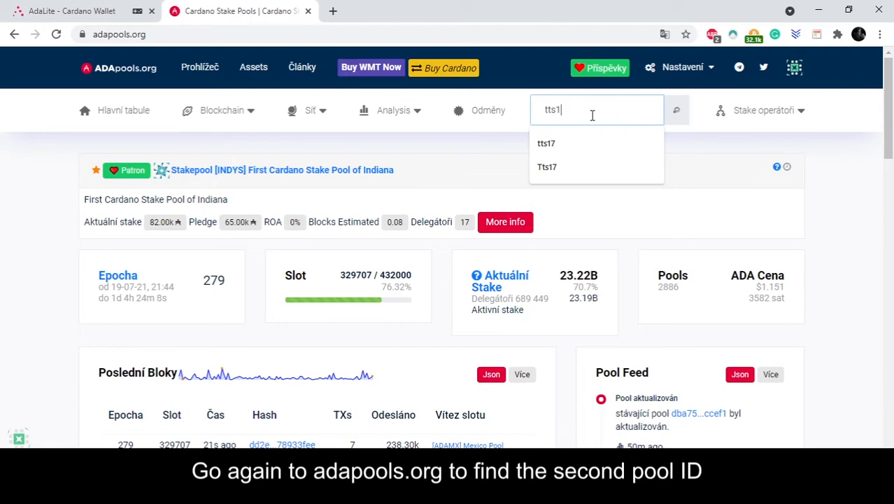
{"action": "type", "text": "7"}
{"action": "left_click", "coordinate": [682, 112]}
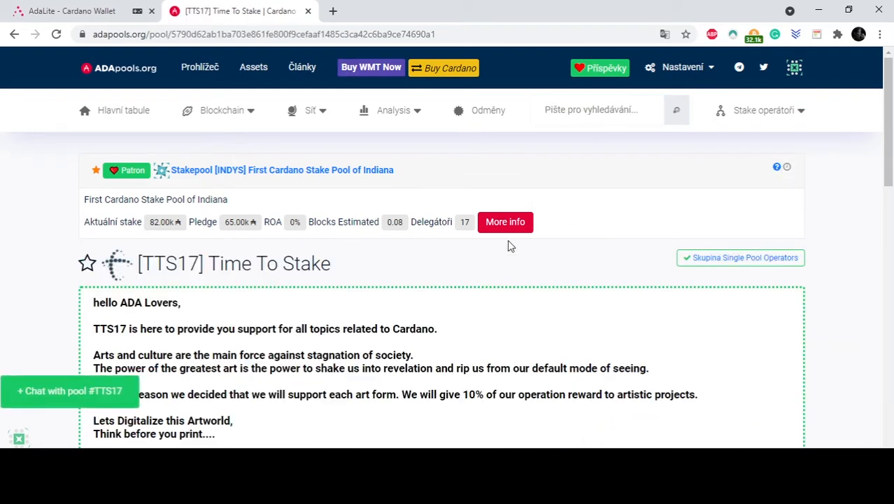
{"action": "scroll", "coordinate": [352, 291], "scroll_direction": "down", "scroll_amount": 4}
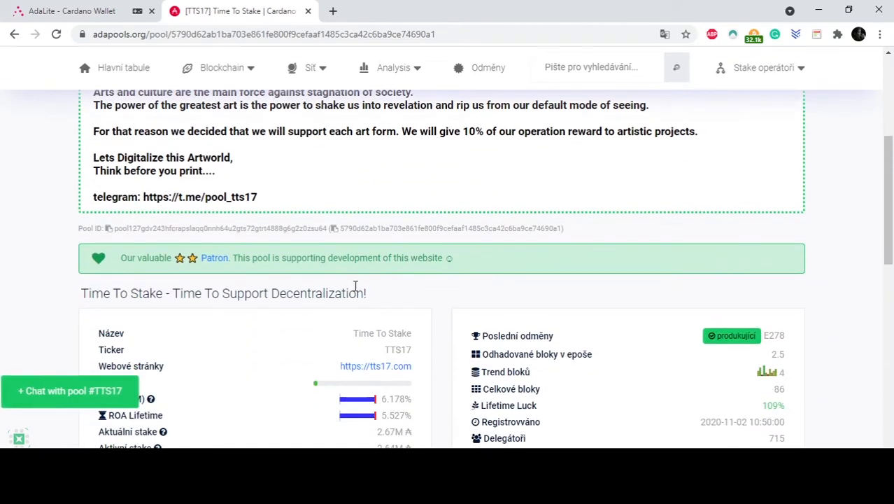
{"action": "left_click", "coordinate": [334, 229]}
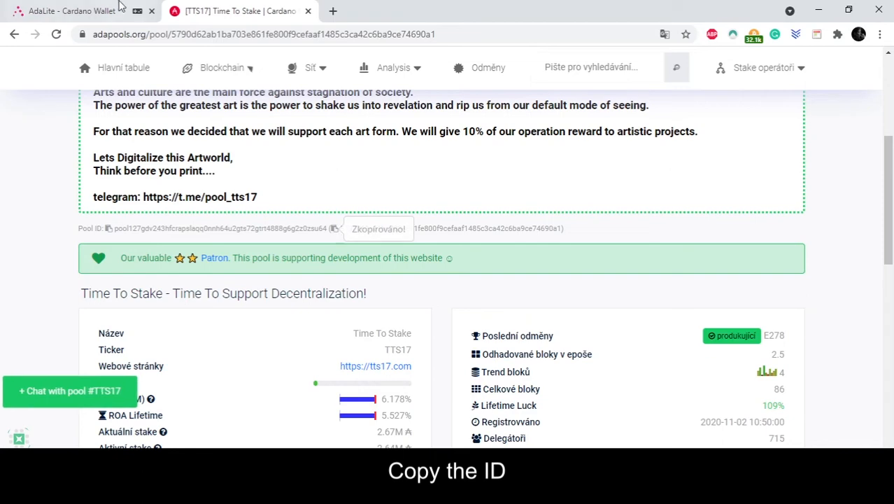
- Return to AdaLite, open the delegation form for Account #2 and switch to full screen
{"action": "left_click", "coordinate": [80, 11]}
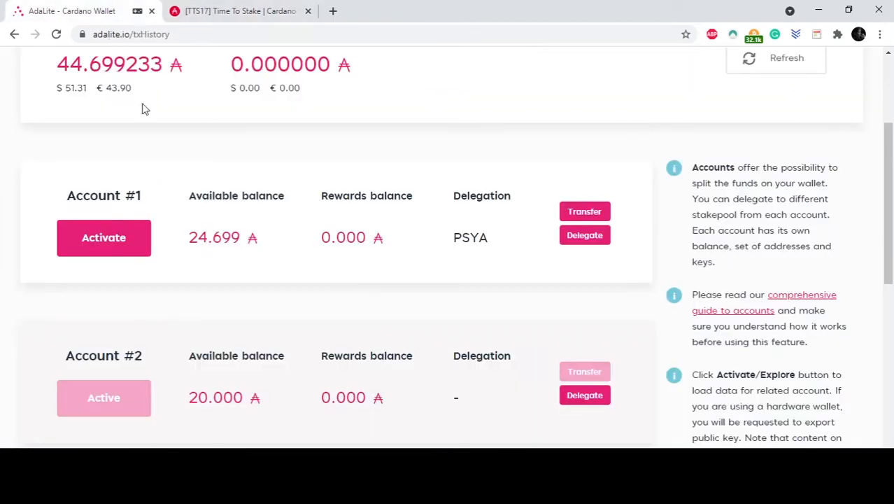
{"action": "left_click", "coordinate": [588, 395]}
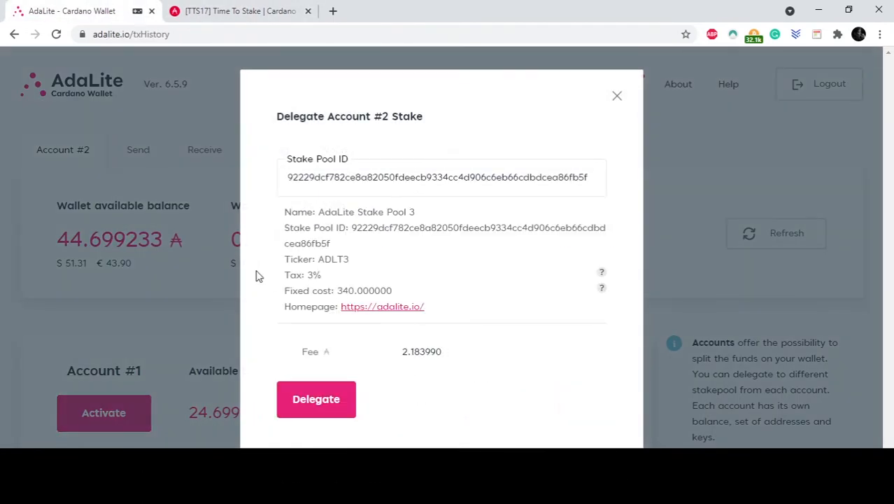
{"action": "left_click_drag", "start_coordinate": [286, 266], "coordinate": [367, 263]}
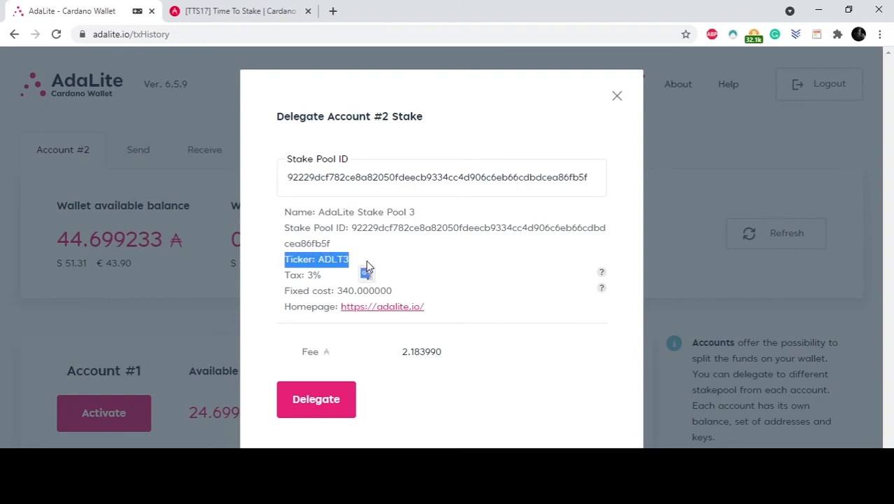
{"action": "key", "text": "F11"}
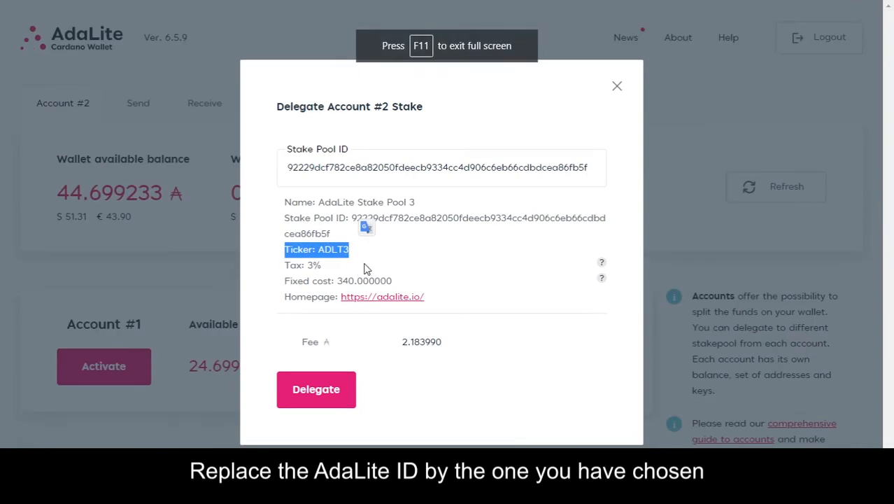
- Replace the preset AdaLite stake pool ID with the copied TTS17 pool ID
{"action": "left_click", "coordinate": [413, 169]}
{"action": "key", "text": "ctrl+a"}
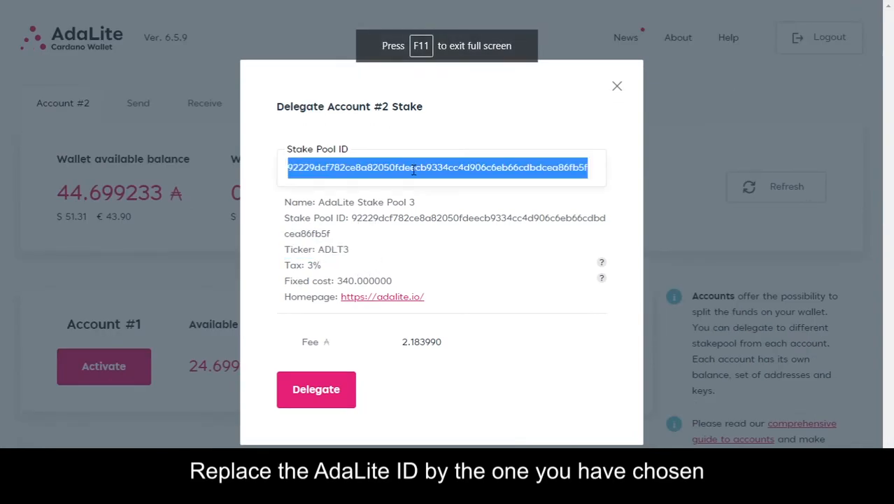
{"action": "key", "text": "BackSpace"}
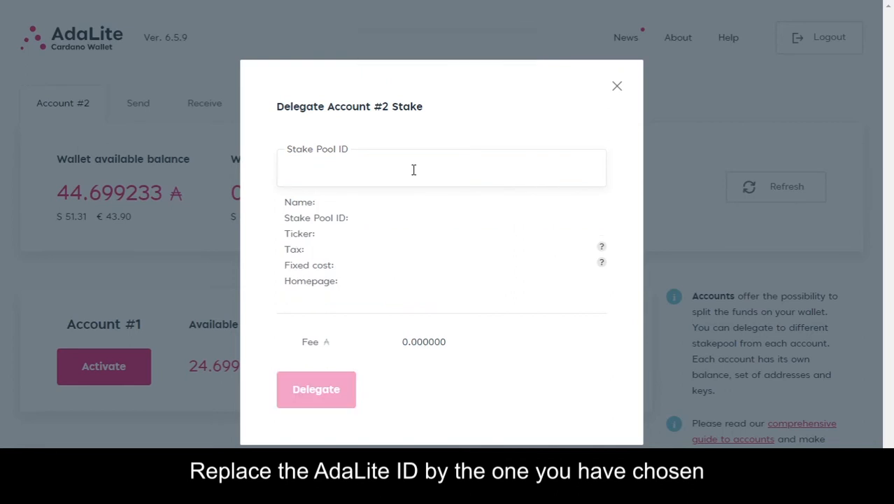
{"action": "key", "text": "ctrl+v"}
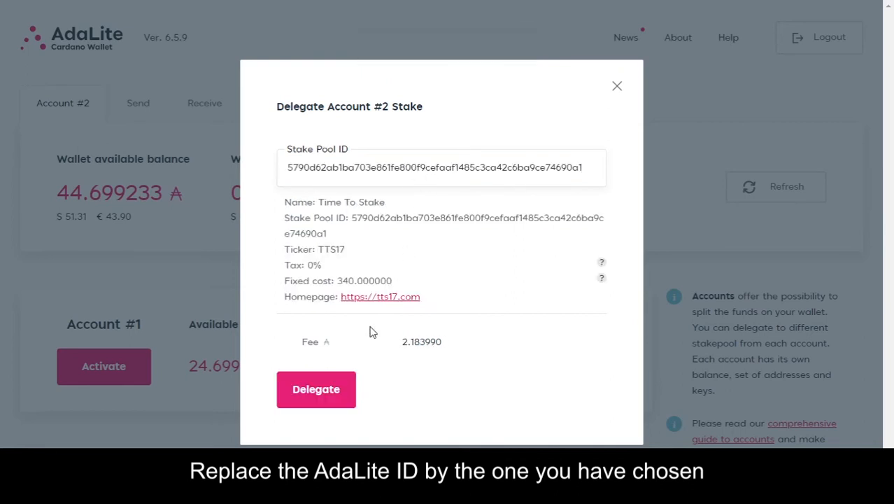
- Submit the Account #2 delegation to TTS17, review its deposit and fee, and confirm the transaction
{"action": "left_click", "coordinate": [322, 390]}
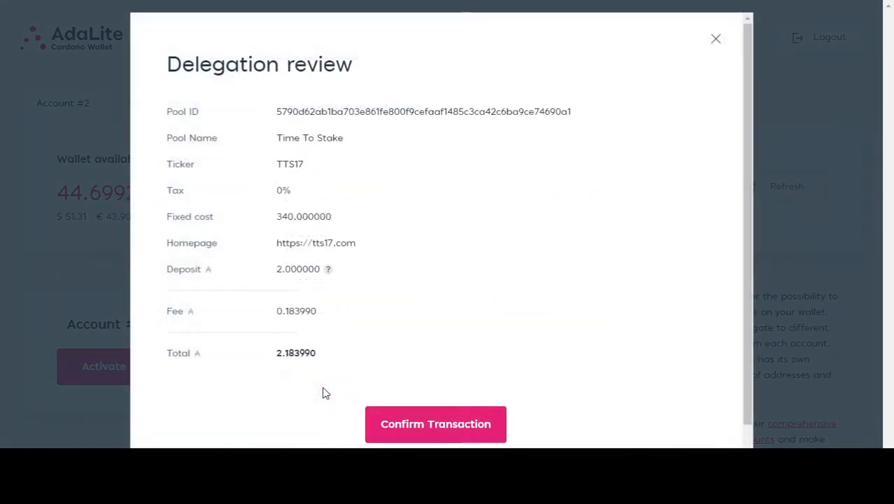
{"action": "scroll", "coordinate": [328, 375], "scroll_direction": "down", "scroll_amount": 2}
{"action": "scroll", "coordinate": [330, 369], "scroll_direction": "up", "scroll_amount": 2}
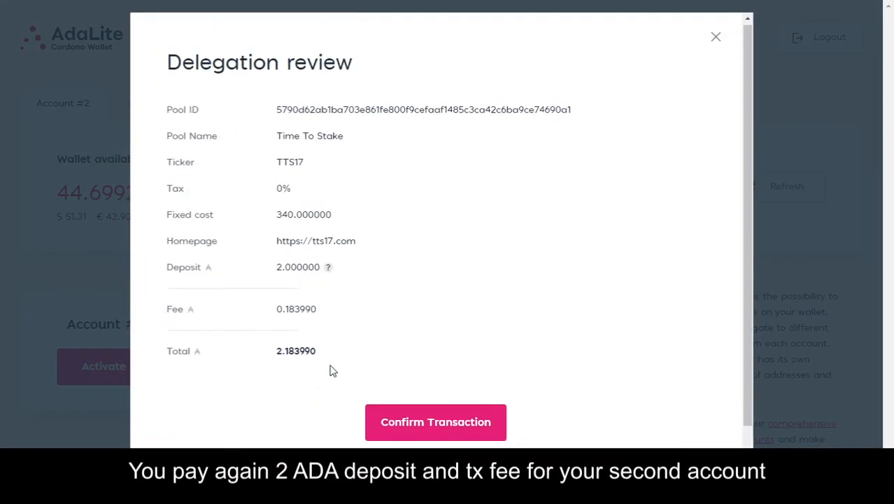
{"action": "left_click", "coordinate": [416, 431]}
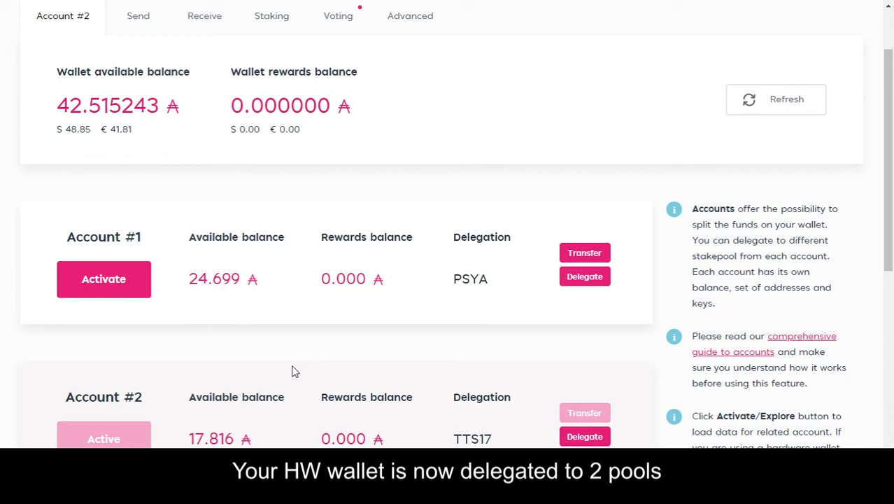
- Review the delegations of both accounts, activating Account #1 and switching back to Account #2
{"action": "scroll", "coordinate": [294, 369], "scroll_direction": "down", "scroll_amount": 3}
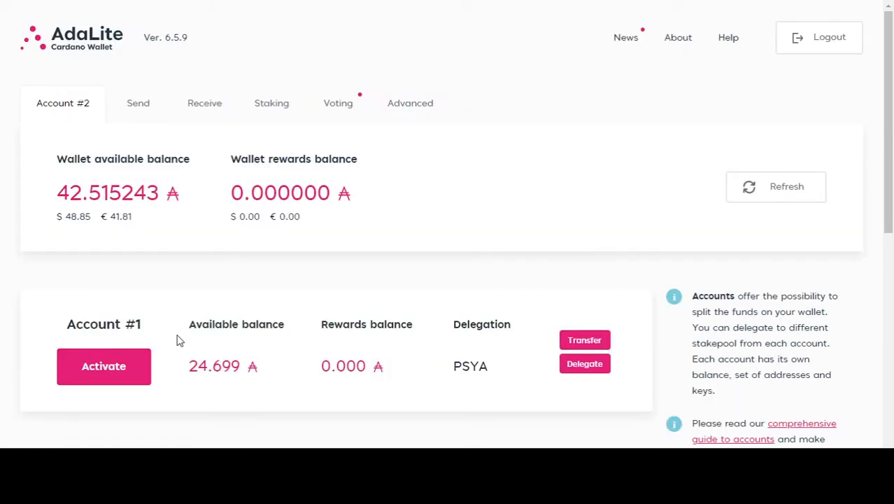
{"action": "scroll", "coordinate": [180, 339], "scroll_direction": "down", "scroll_amount": 2}
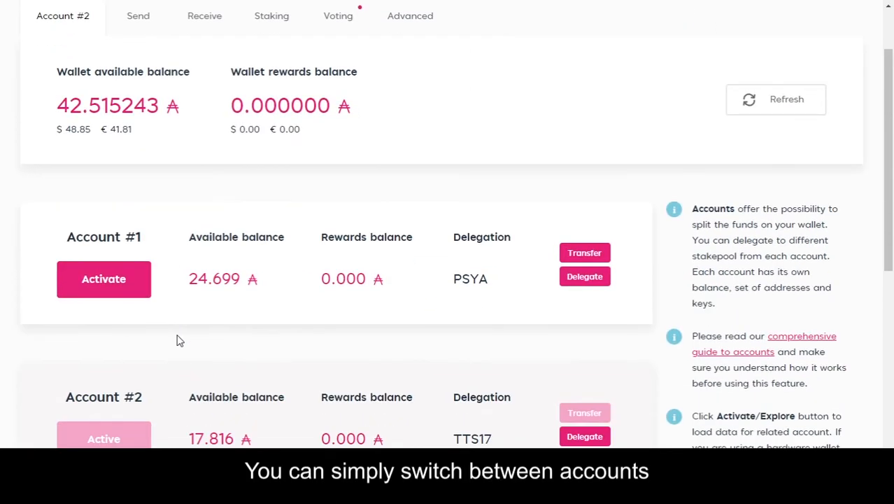
{"action": "left_click", "coordinate": [121, 278]}
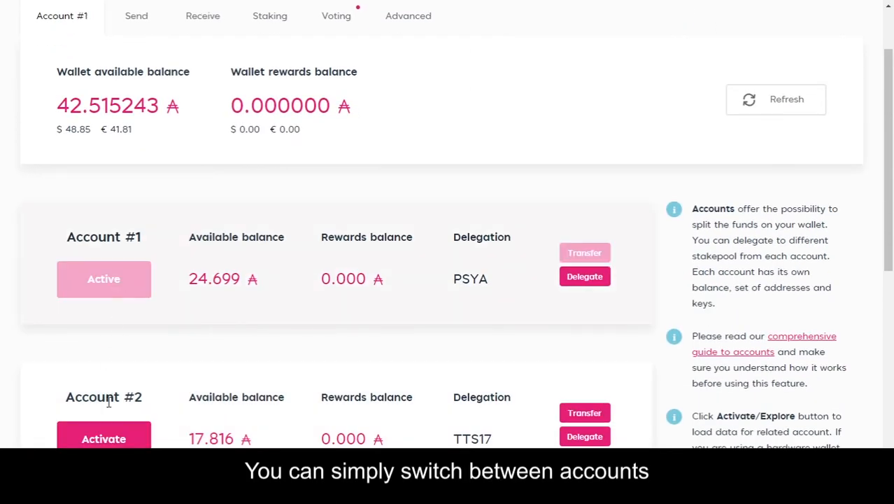
{"action": "left_click", "coordinate": [107, 440]}
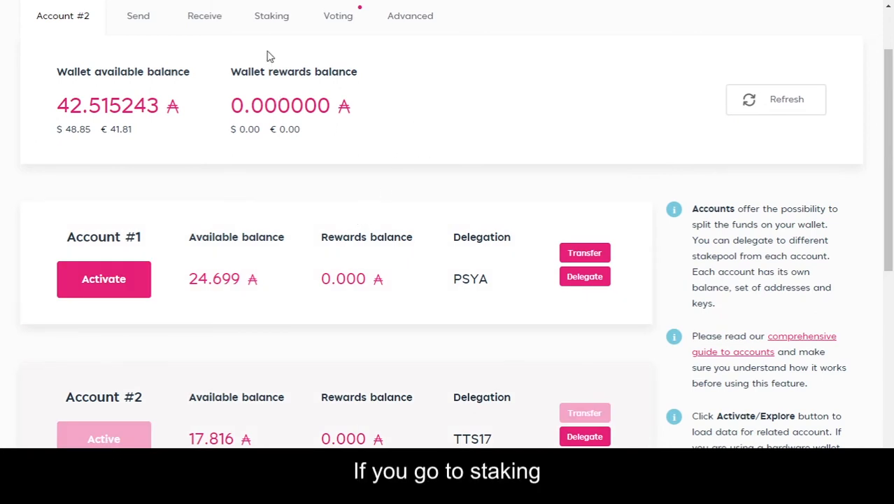
- Open the staking details of Account #2 and examine its current delegation and the stake key deregistration note
{"action": "left_click", "coordinate": [273, 18]}
{"action": "scroll", "coordinate": [249, 155], "scroll_direction": "up", "scroll_amount": 2}
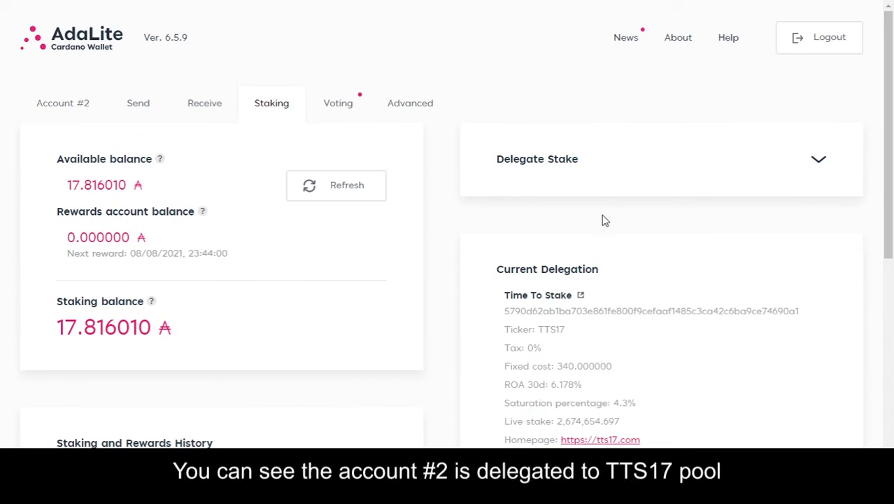
{"action": "scroll", "coordinate": [603, 218], "scroll_direction": "down", "scroll_amount": 2}
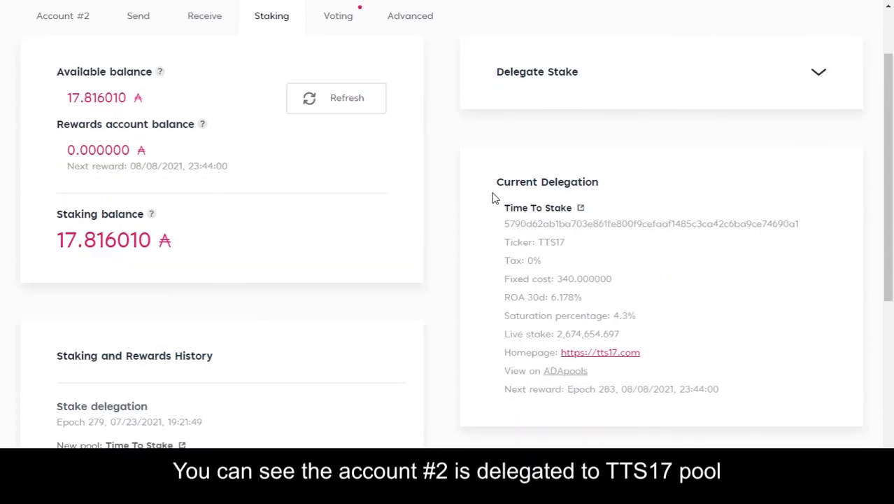
{"action": "left_click_drag", "start_coordinate": [496, 181], "coordinate": [565, 243]}
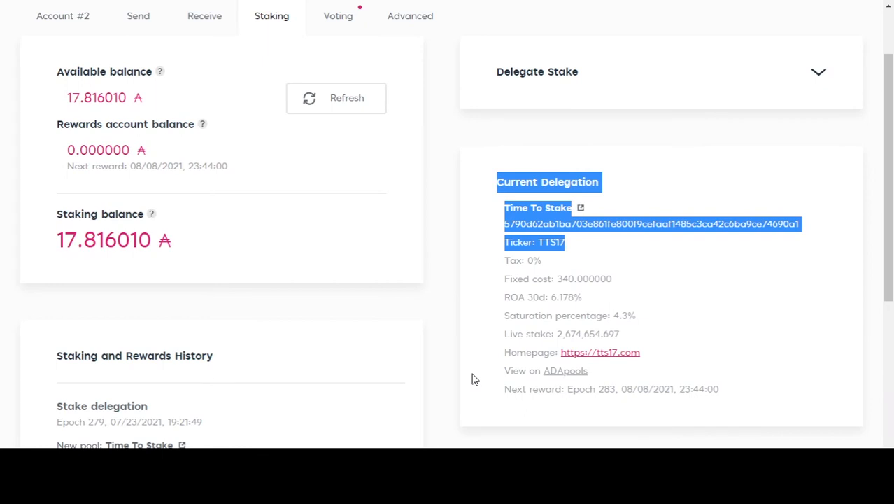
{"action": "scroll", "coordinate": [473, 377], "scroll_direction": "down", "scroll_amount": 2}
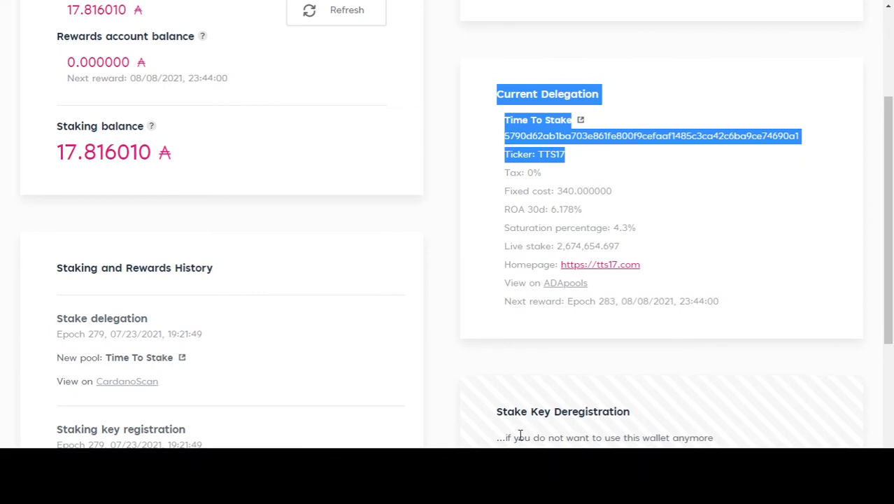
{"action": "left_click_drag", "start_coordinate": [507, 437], "coordinate": [720, 439]}
{"action": "scroll", "coordinate": [560, 381], "scroll_direction": "up", "scroll_amount": 3}
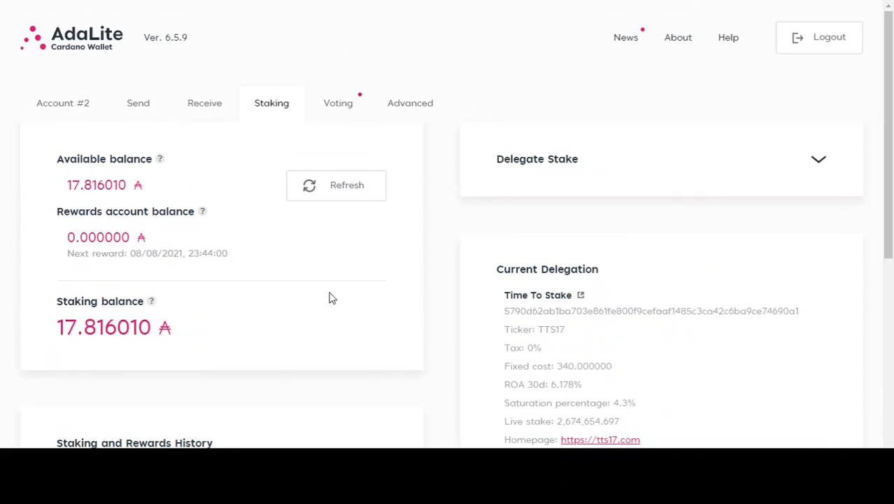
- Activate Account #1 and examine its current delegation in the staking details
{"action": "left_click", "coordinate": [50, 110]}
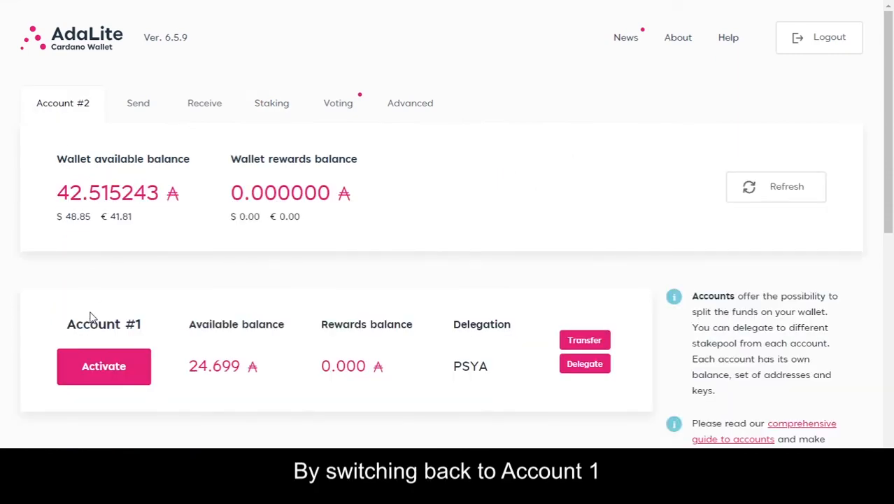
{"action": "left_click", "coordinate": [89, 365]}
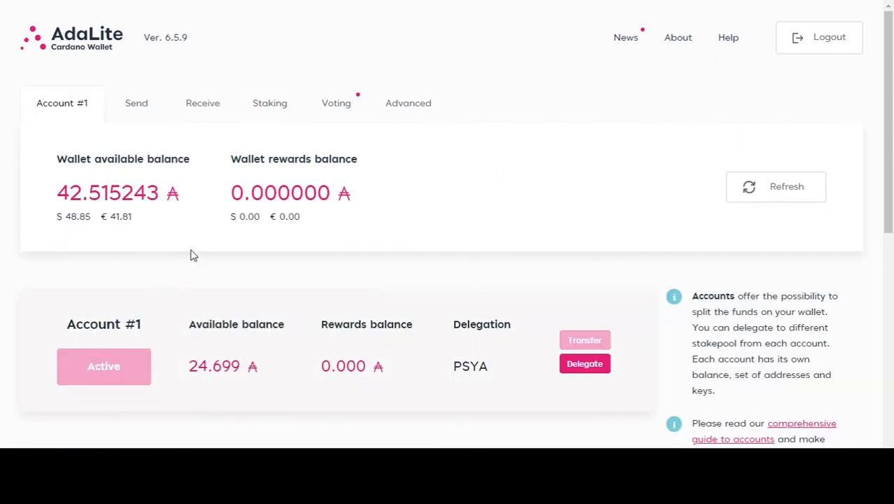
{"action": "left_click", "coordinate": [275, 111]}
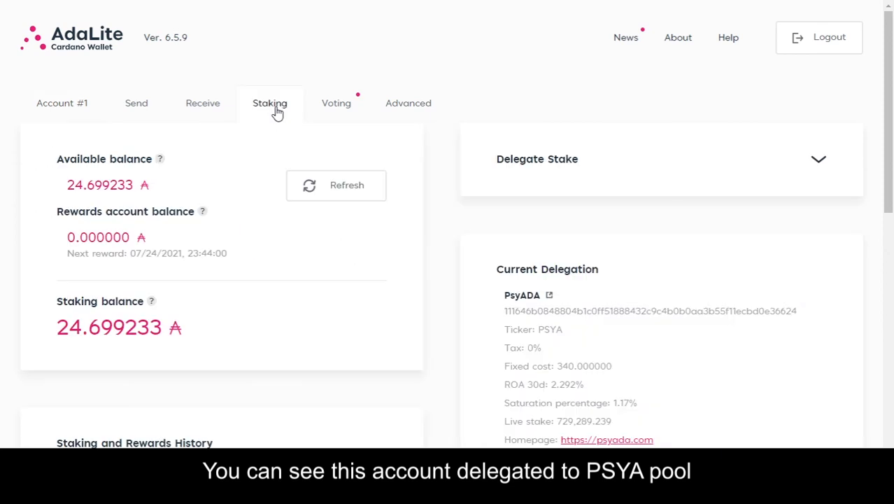
{"action": "scroll", "coordinate": [650, 239], "scroll_direction": "down", "scroll_amount": 2}
{"action": "left_click_drag", "start_coordinate": [499, 182], "coordinate": [572, 244]}
{"action": "scroll", "coordinate": [647, 283], "scroll_direction": "down", "scroll_amount": 1}
{"action": "scroll", "coordinate": [646, 284], "scroll_direction": "down", "scroll_amount": 2}
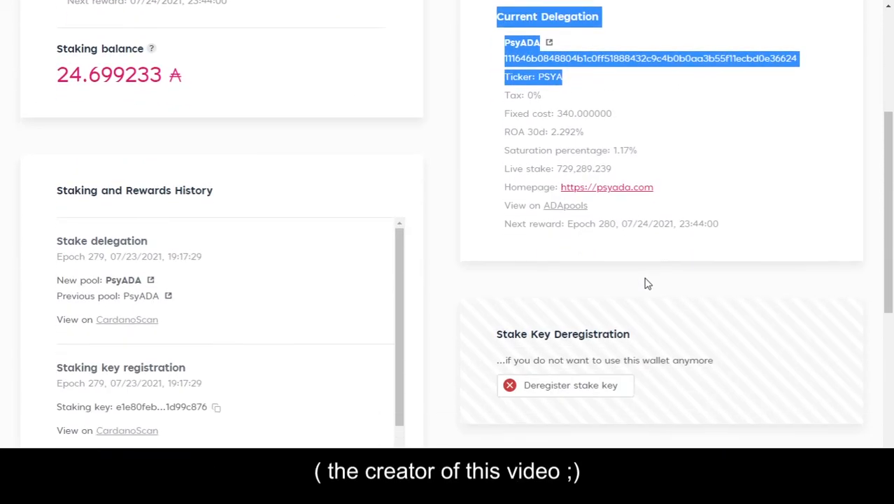
{"action": "scroll", "coordinate": [650, 286], "scroll_direction": "up", "scroll_amount": 2}
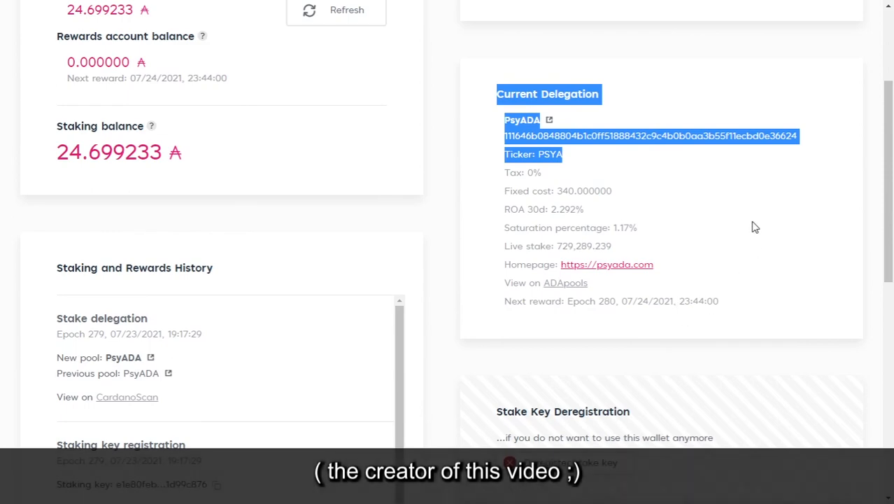
{"action": "left_click", "coordinate": [754, 227]}
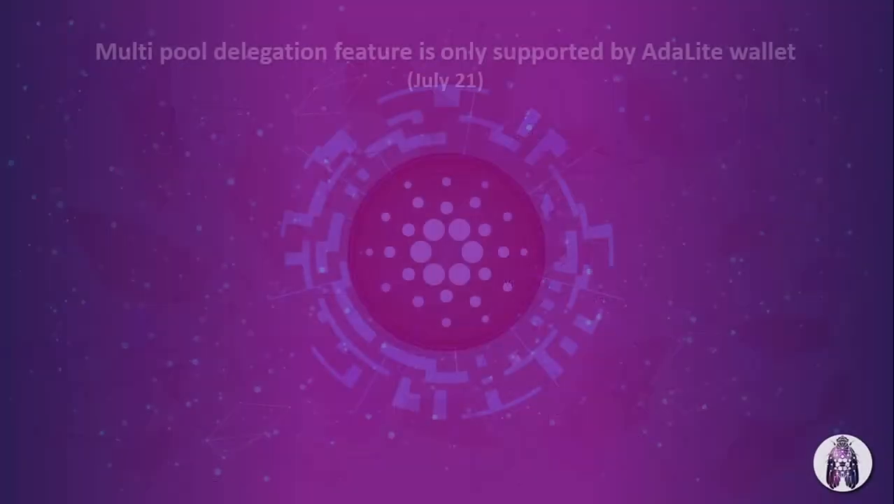